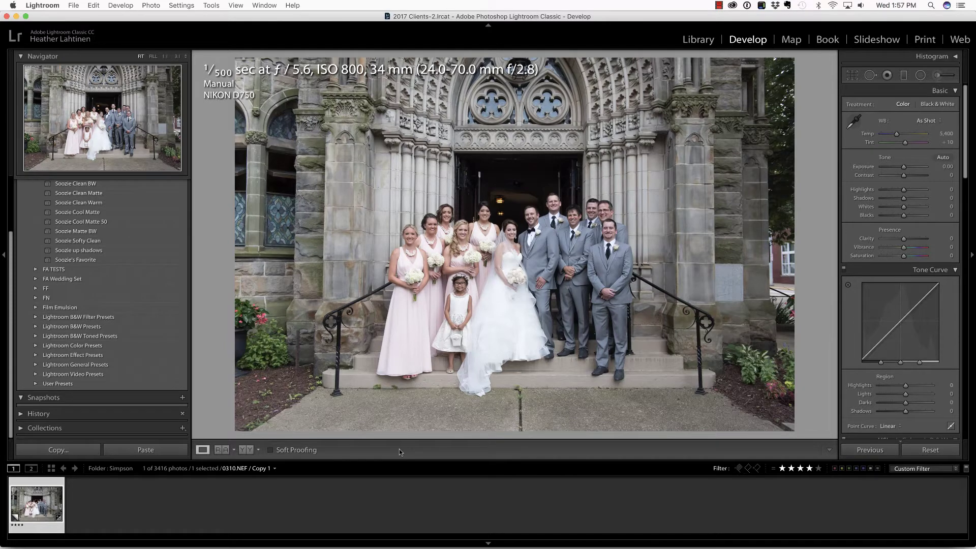
Apply the "Soozie's Favorite" preset to the wedding group photo (Exposure +0.20, Highlights −60)
click(149, 255)
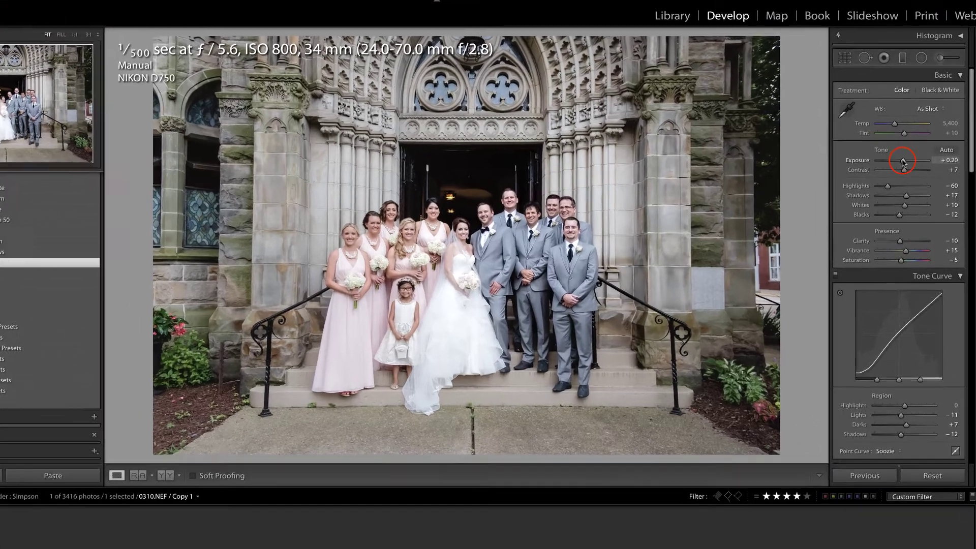
Drag Exposure from +0.20 down to −0.15 in the Basic panel
drag(904, 170, 899, 150)
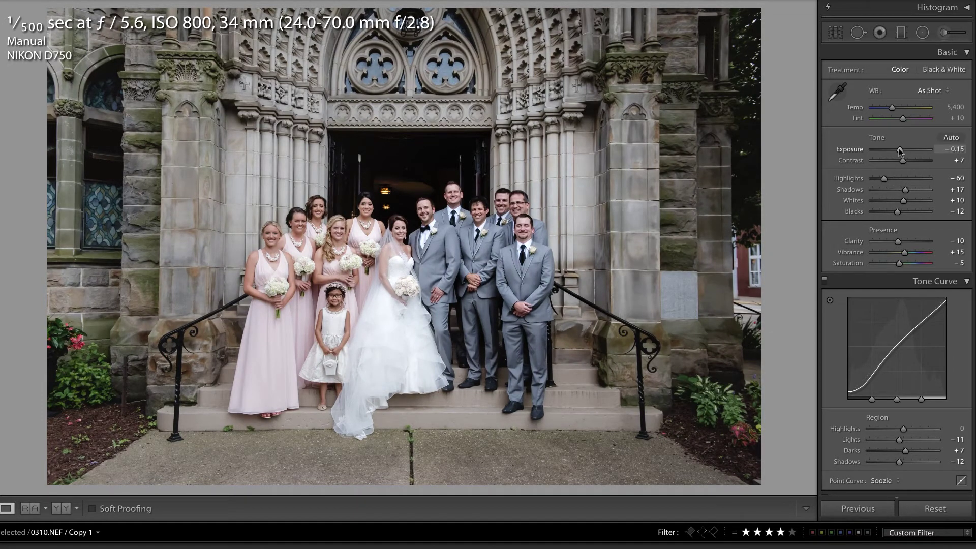
scroll(898, 151, down, 1)
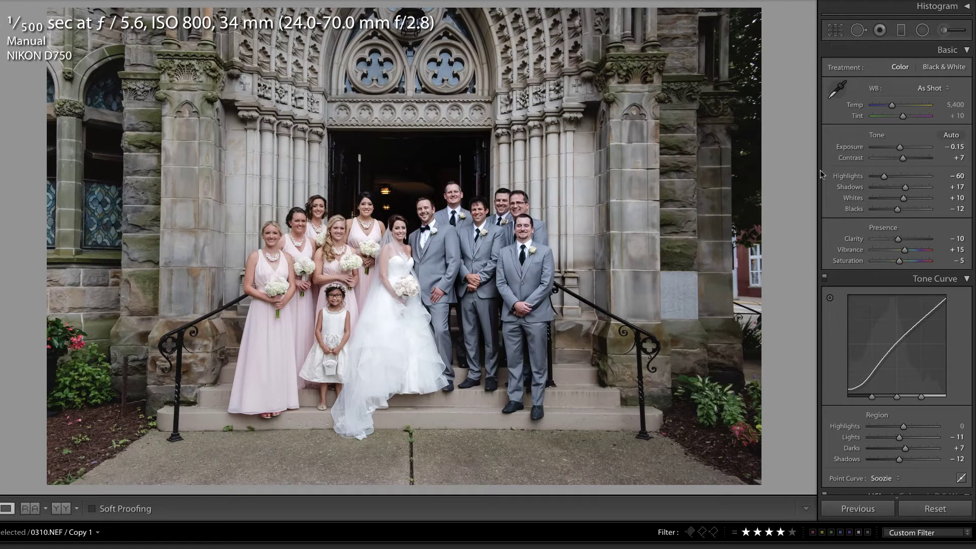
Widen the right adjustment panel and fine-tune Exposure to −0.25
drag(818, 171, 703, 158)
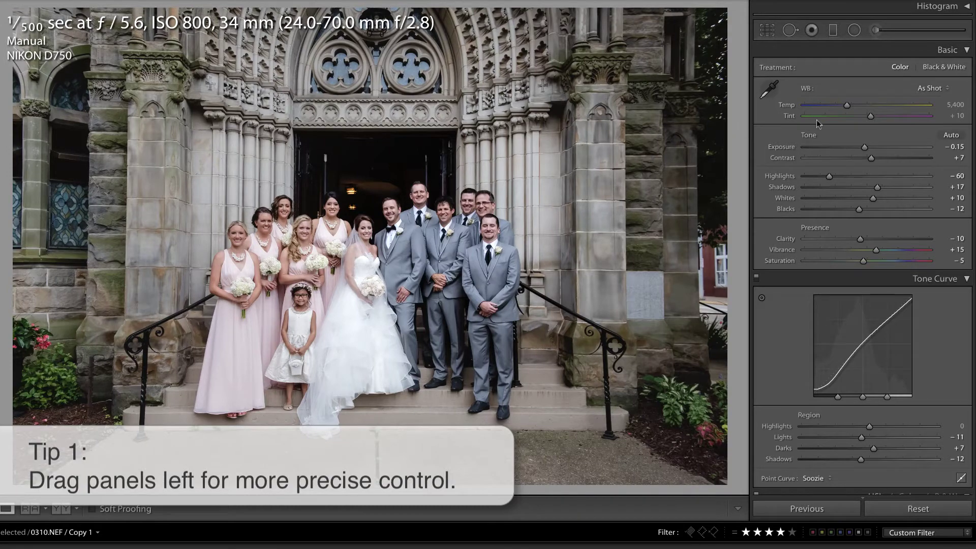
drag(864, 147, 859, 147)
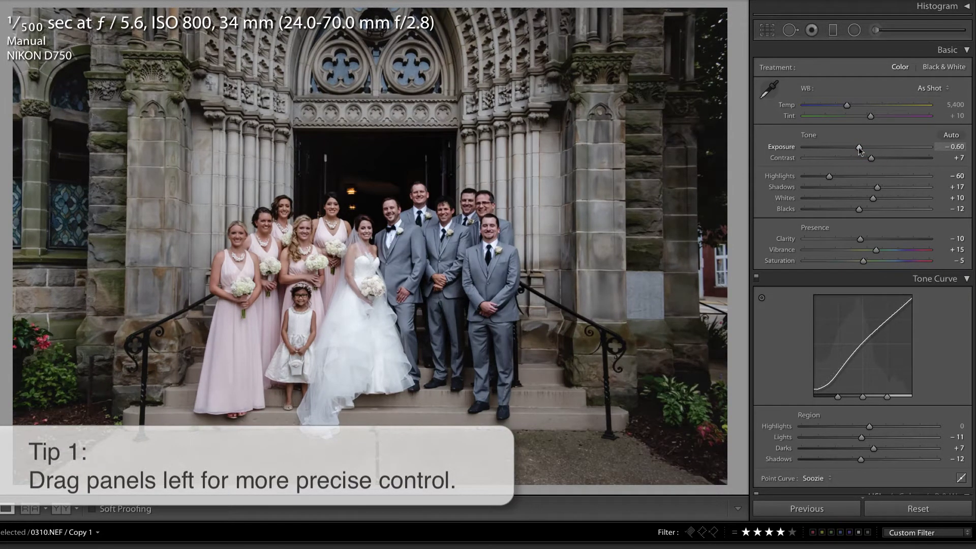
drag(859, 148, 863, 148)
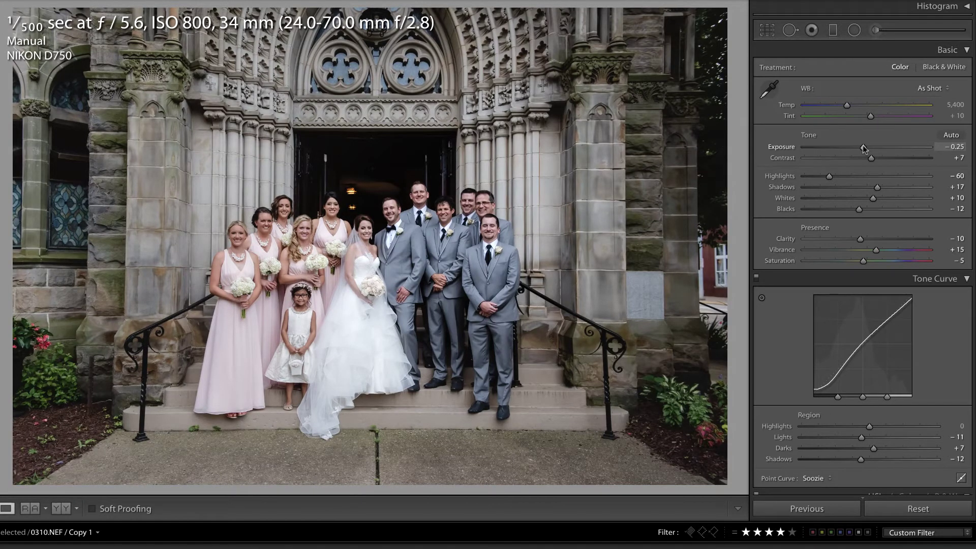
Shift-double-click Exposure, Contrast, Highlights, Shadows and Whites to auto-set them (+0.06, −15, −63, +38, −26)
key(shift)
shift+double_click(776, 148)
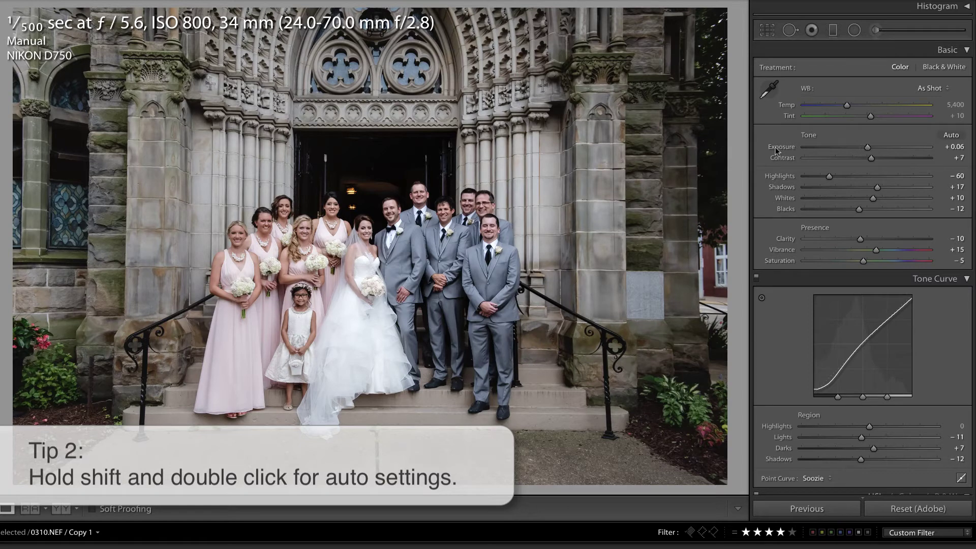
shift+double_click(781, 159)
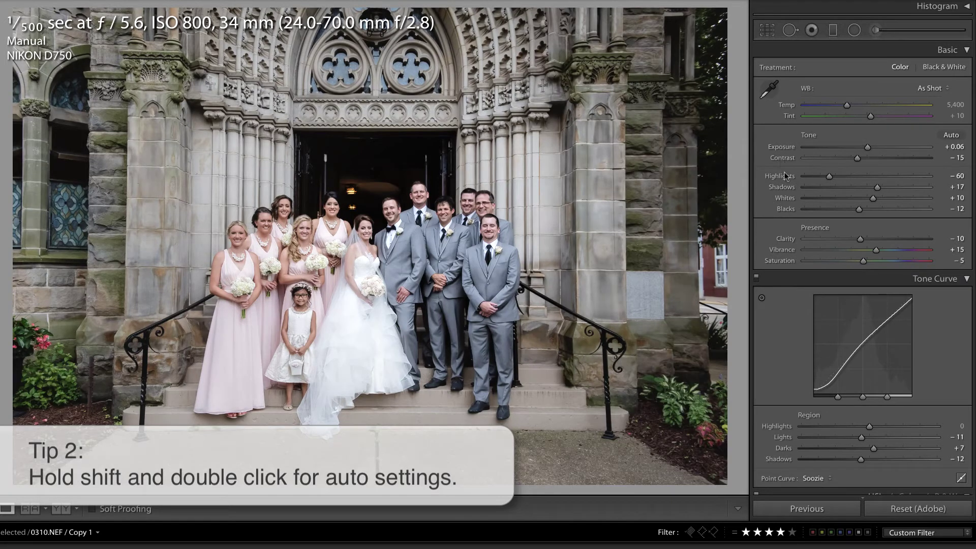
shift+double_click(786, 177)
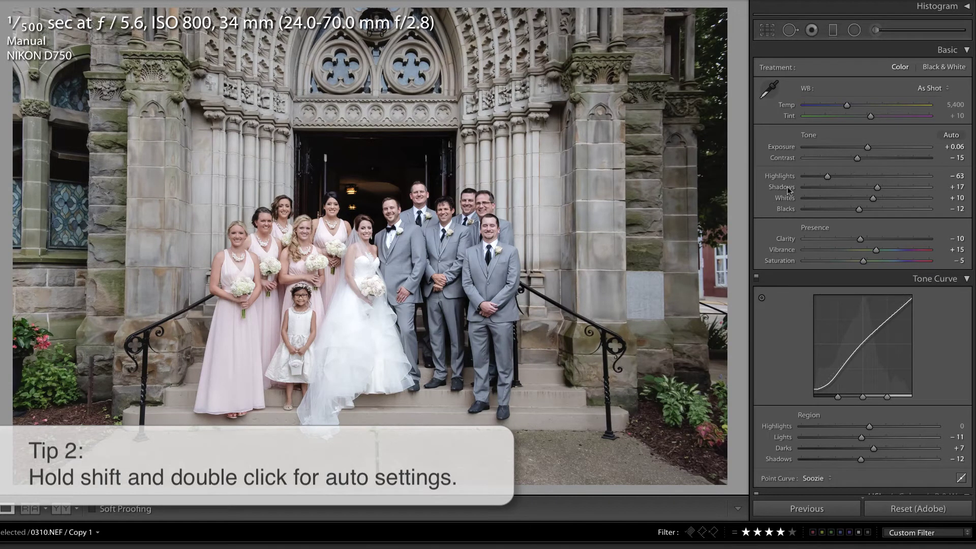
shift+double_click(789, 189)
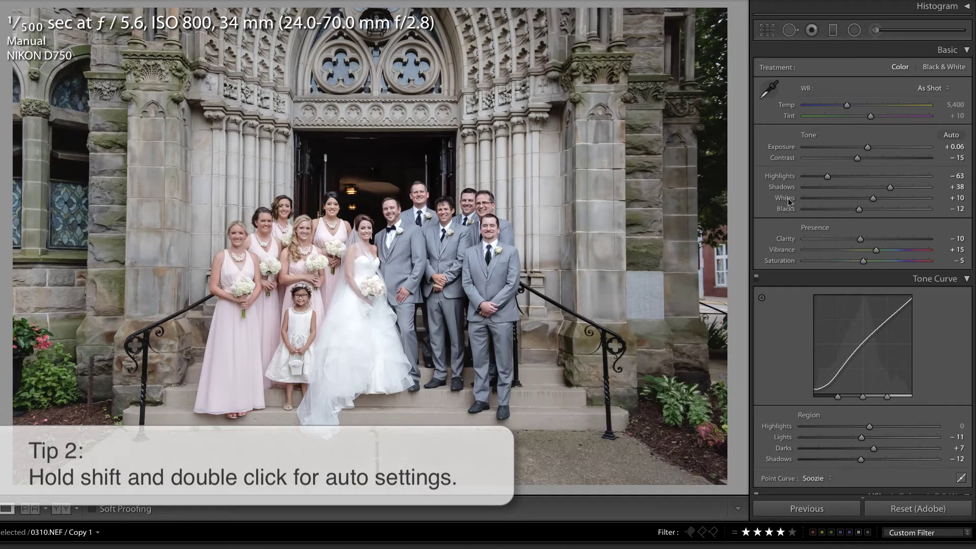
shift+double_click(790, 204)
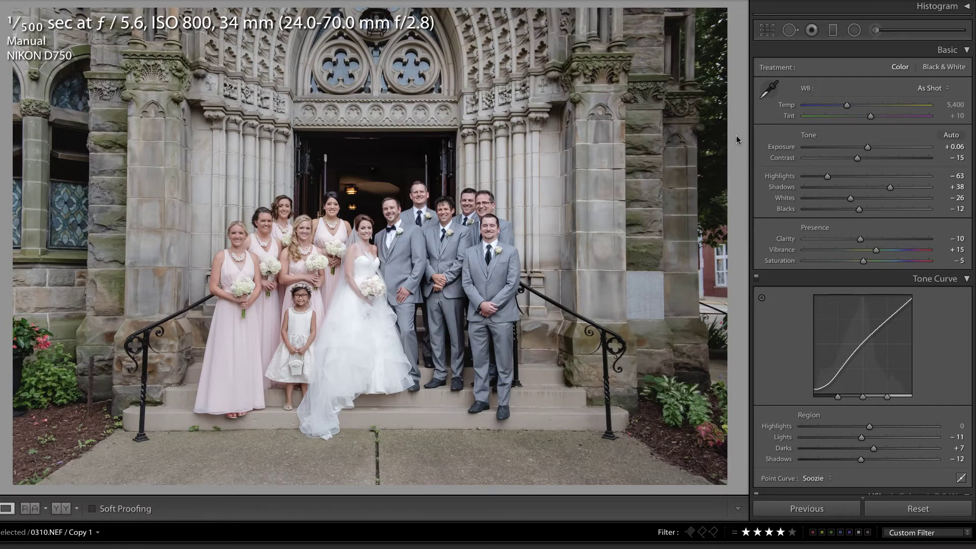
Cycle through the tone adjustments with the period key, leaving Exposure at +0.06
key(period)
key(period)
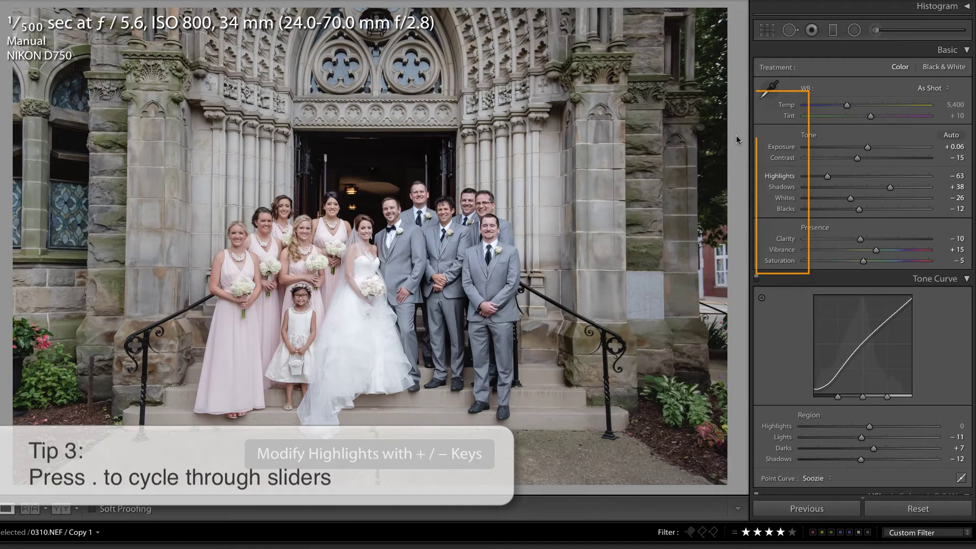
key(period)
key(period)
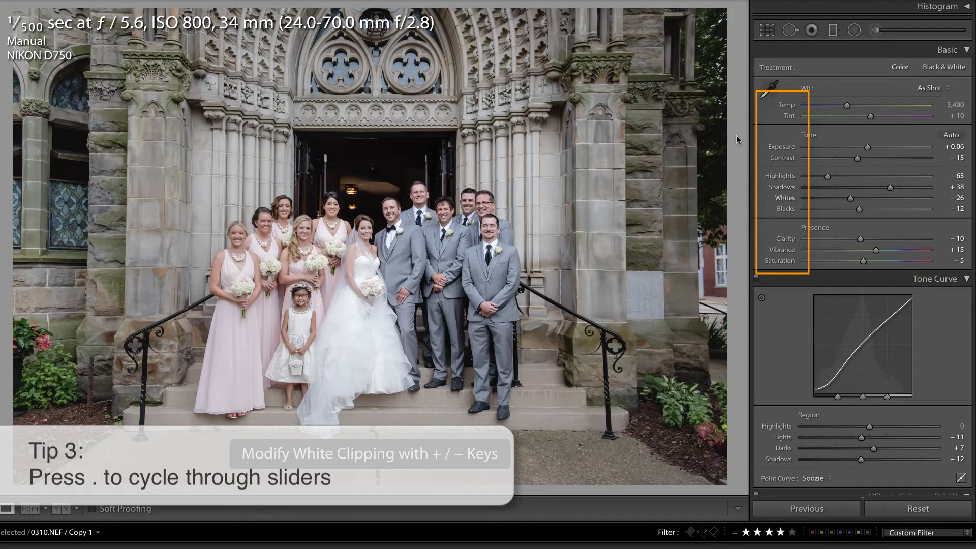
key(period)
key(period)
key(period)
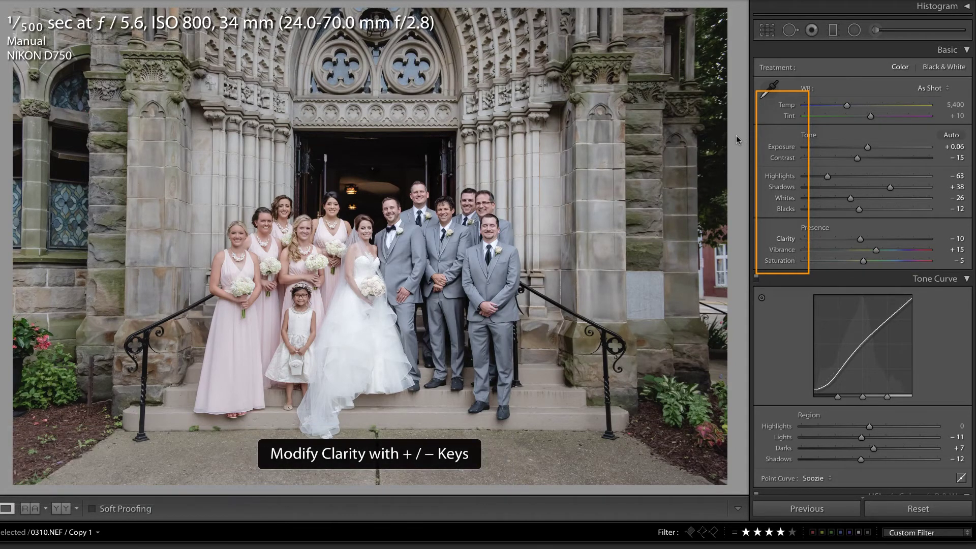
key(period)
key(period)
key(period)
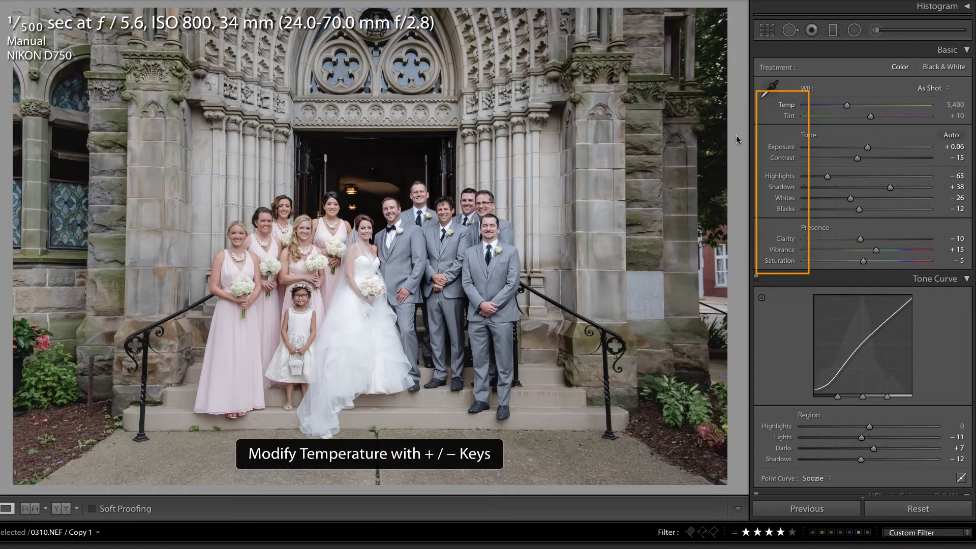
key(period)
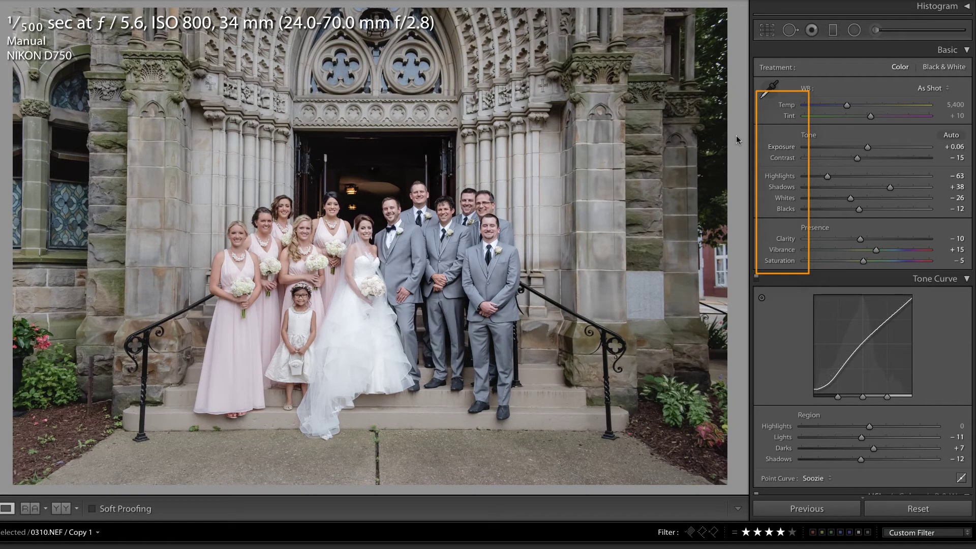
key(equal)
key(equal)
key(equal)
key(equal)
key(equal)
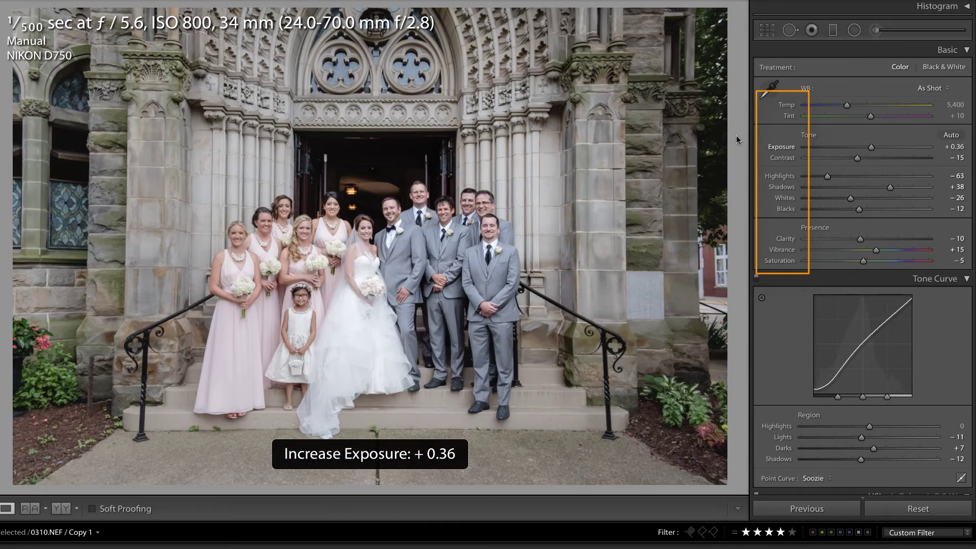
key(minus)
key(minus)
key(minus)
key(minus)
key(minus)
key(minus)
key(minus)
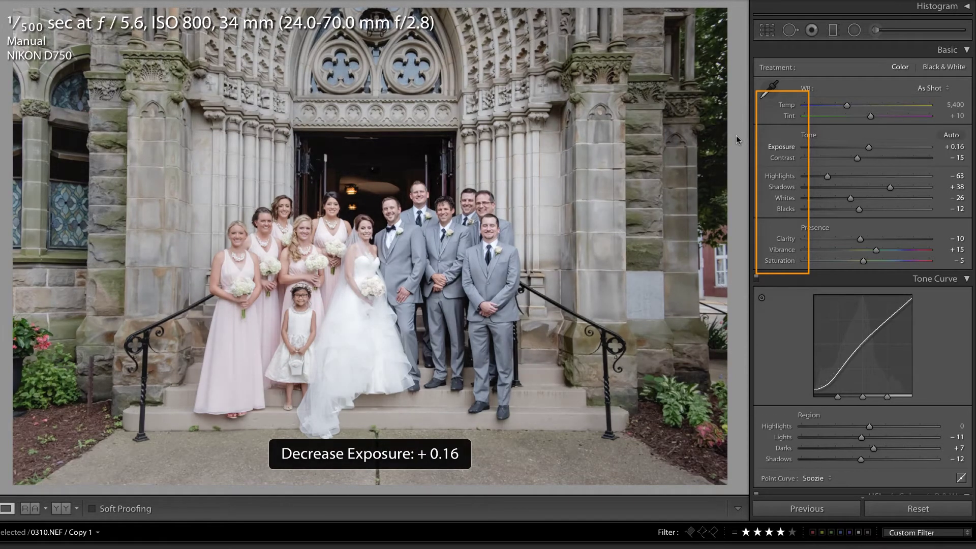
key(equal)
key(equal)
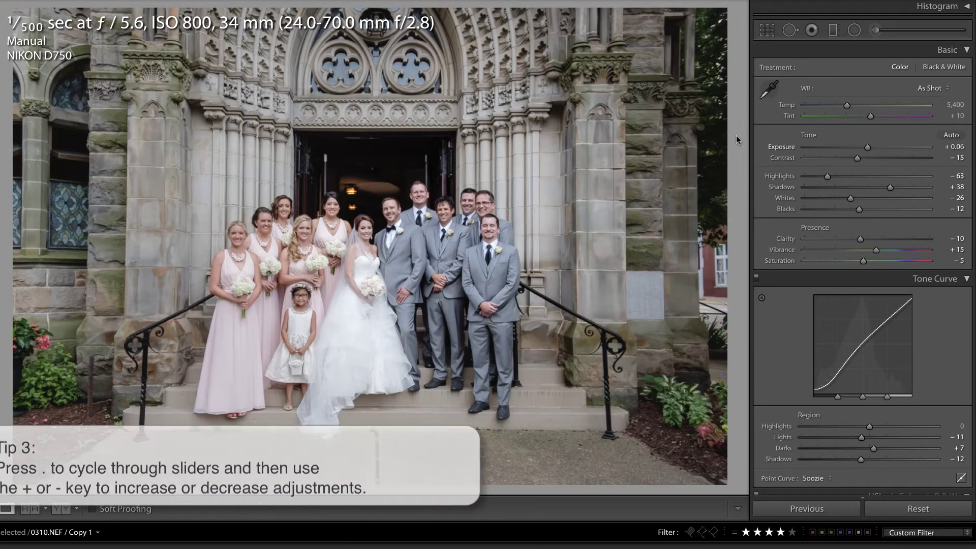
Lower Shadows from +38 to +13 using keyboard nudges
key(period)
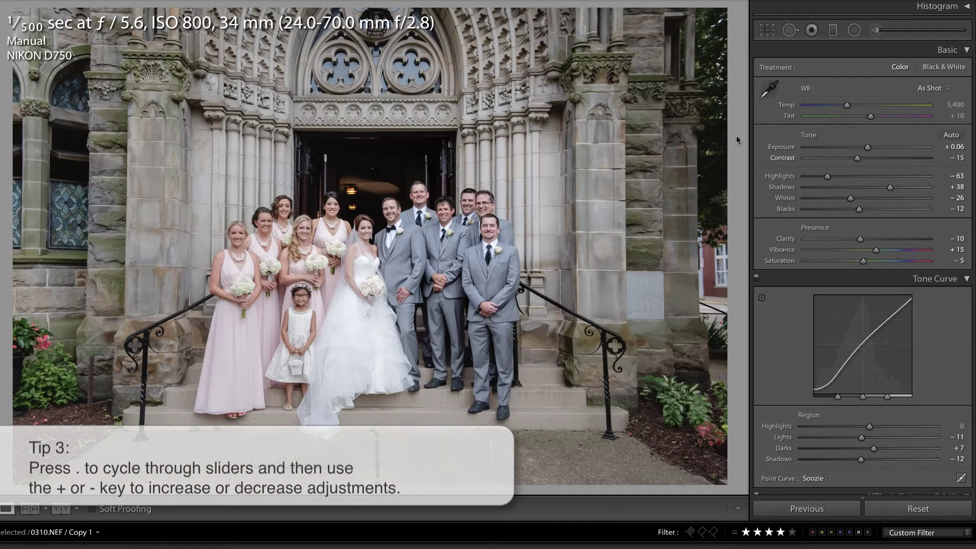
key(period)
key(period)
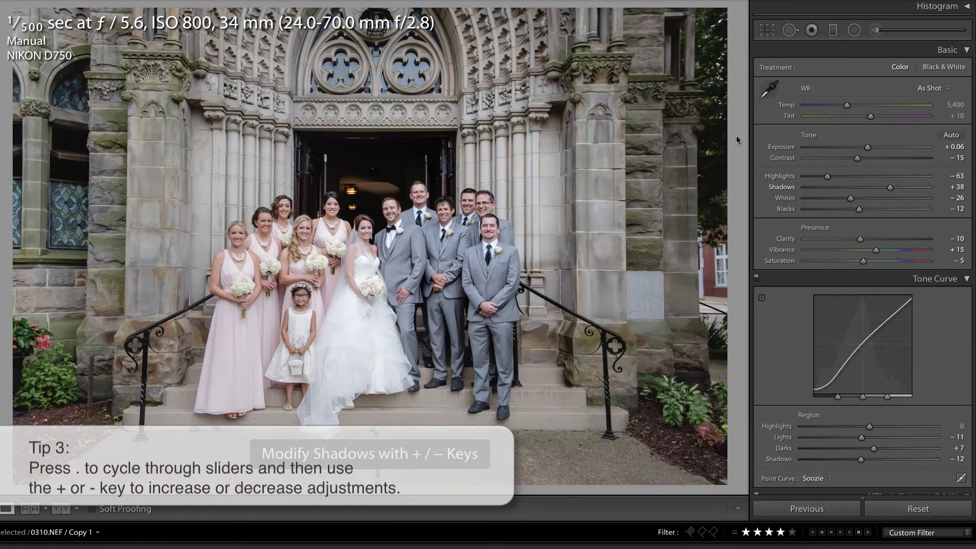
key(minus)
key(minus)
key(minus)
key(minus)
key(minus)
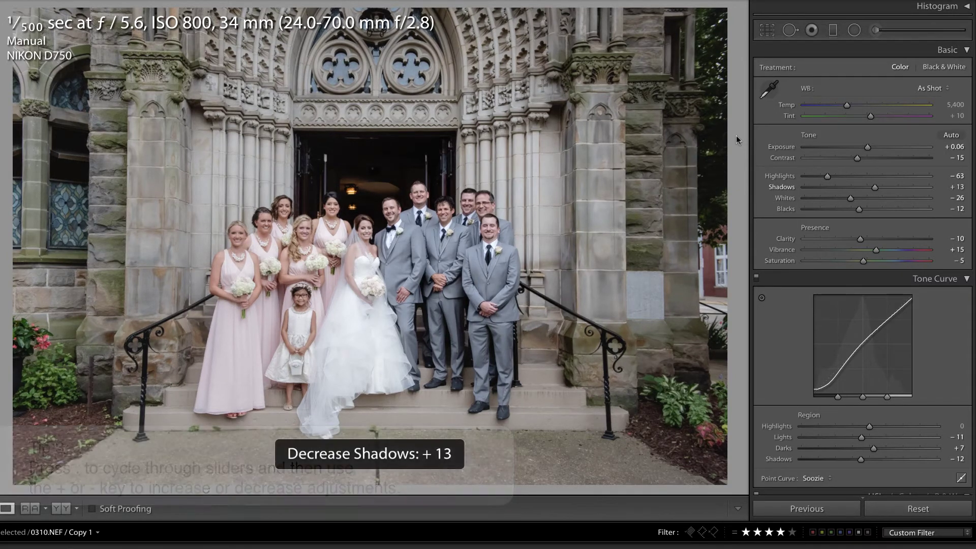
key(equal)
key(equal)
key(equal)
key(equal)
key(equal)
key(minus)
key(minus)
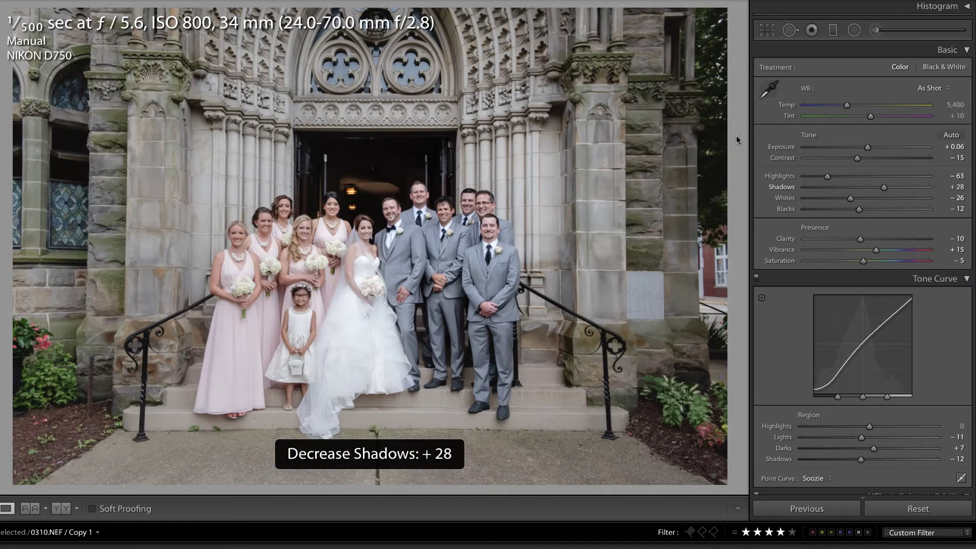
key(minus)
key(minus)
key(minus)
key(minus)
key(equal)
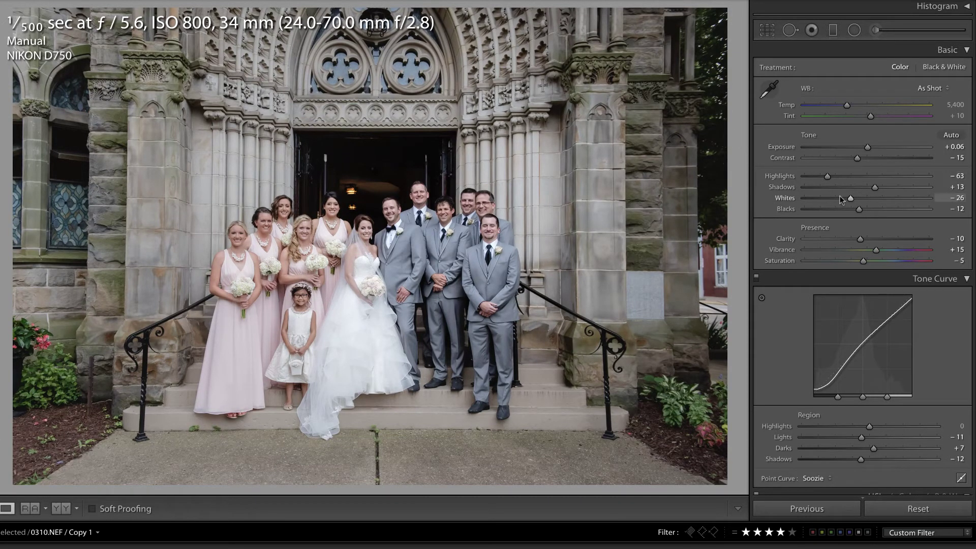
scroll(837, 206, down, 5)
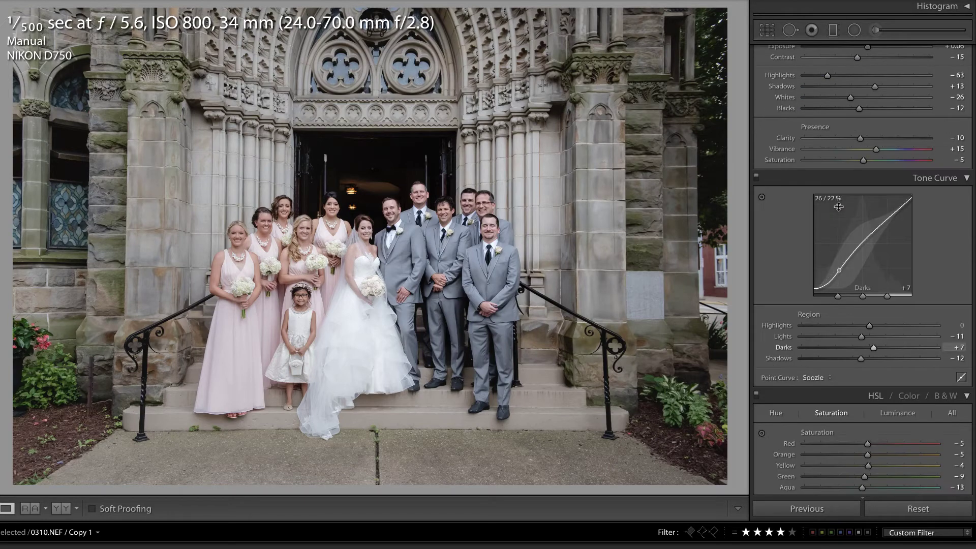
scroll(837, 206, down, 10)
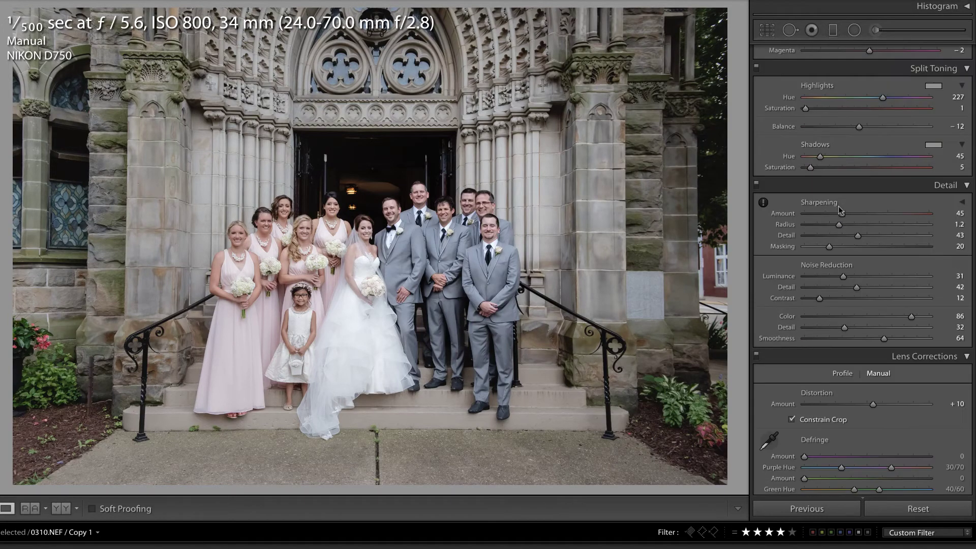
scroll(837, 206, down, 10)
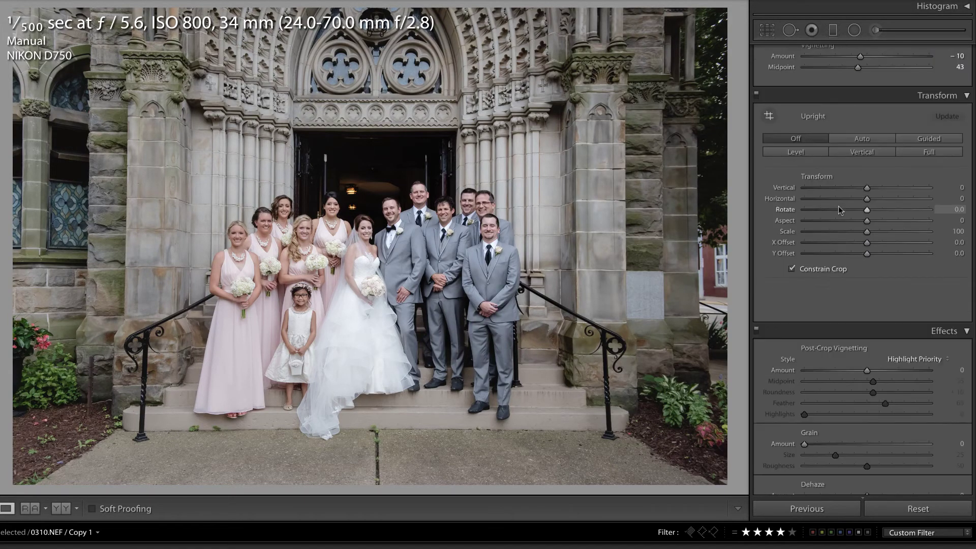
scroll(837, 206, up, 15)
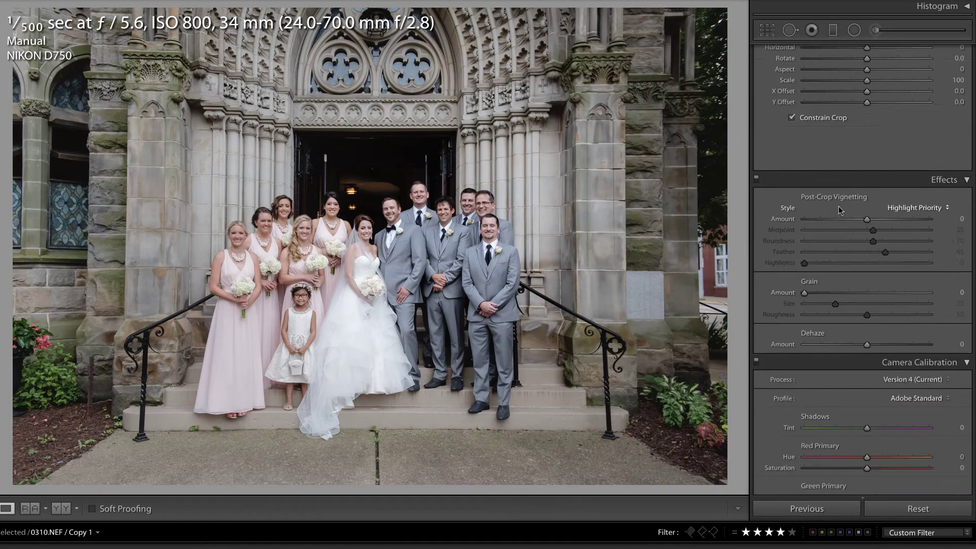
scroll(839, 208, up, 10)
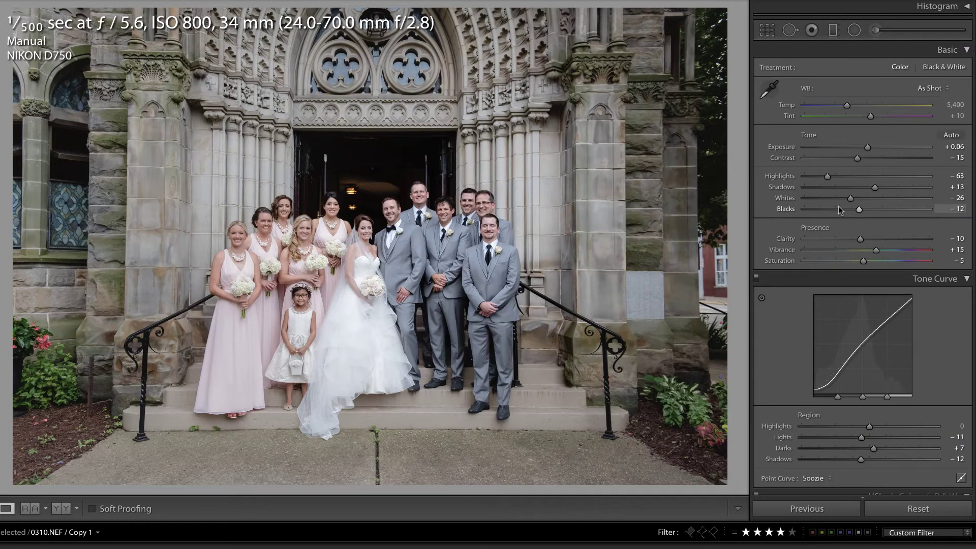
Collapse all adjustment panels, reopen Basic, and turn on Solo Mode
right_click(904, 50)
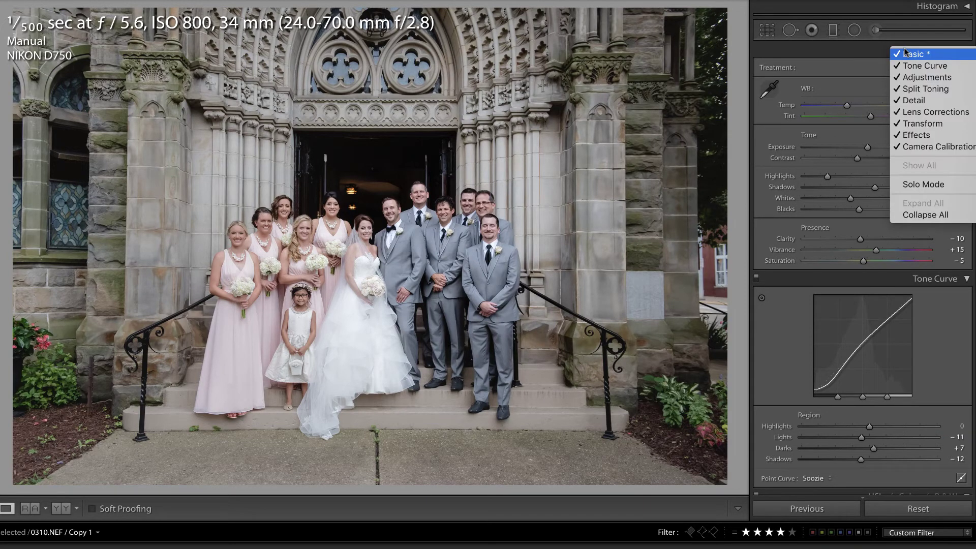
click(925, 213)
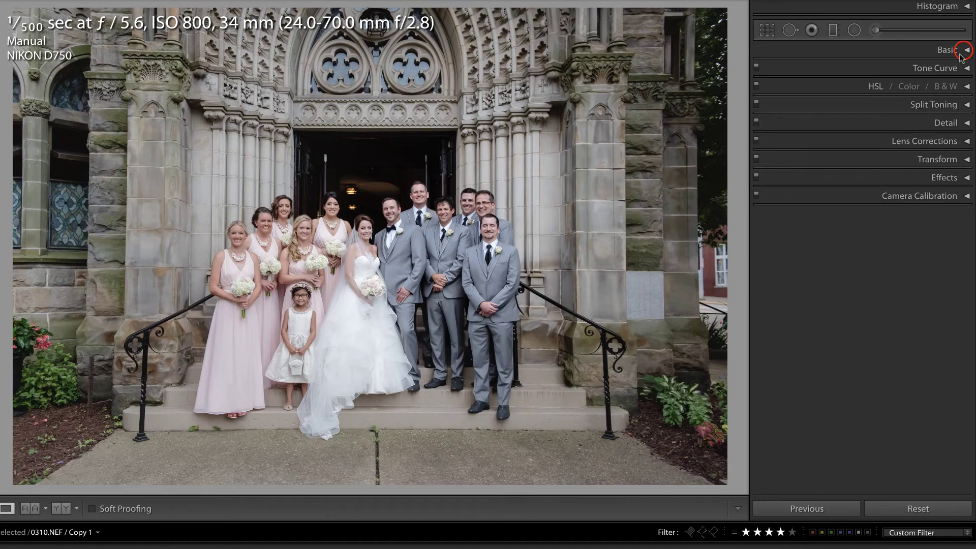
click(964, 51)
right_click(919, 56)
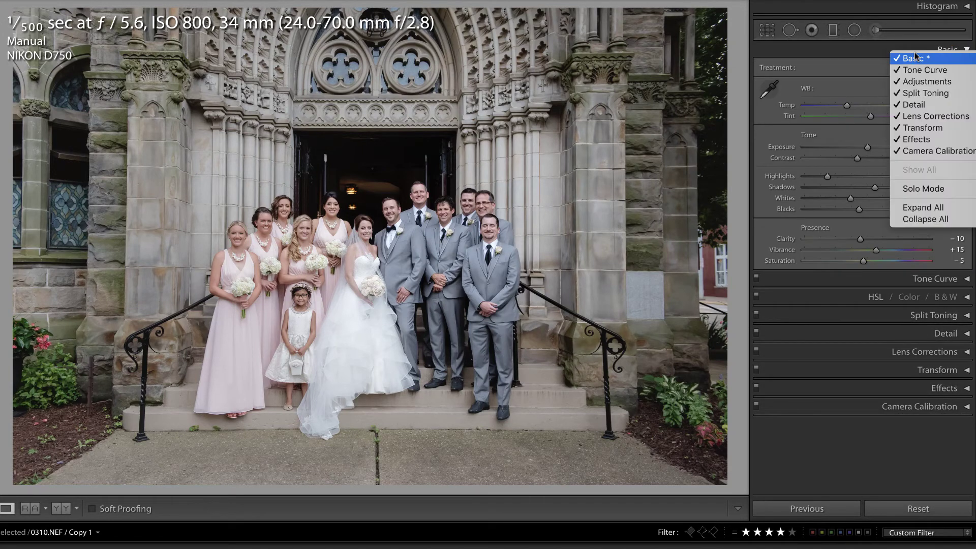
click(934, 191)
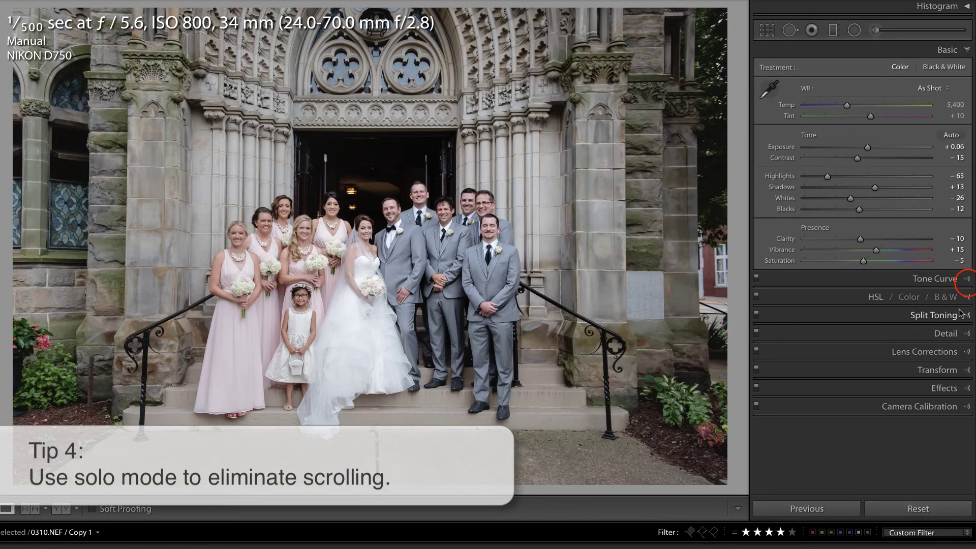
Open Tone Curve, then HSL, then Basic to confirm panels close each other in solo mode
click(964, 278)
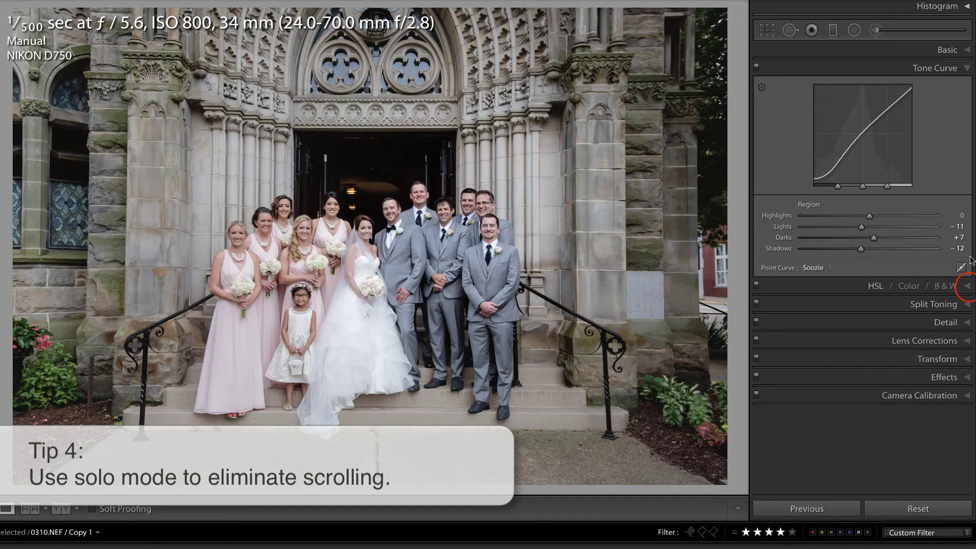
click(967, 286)
click(968, 50)
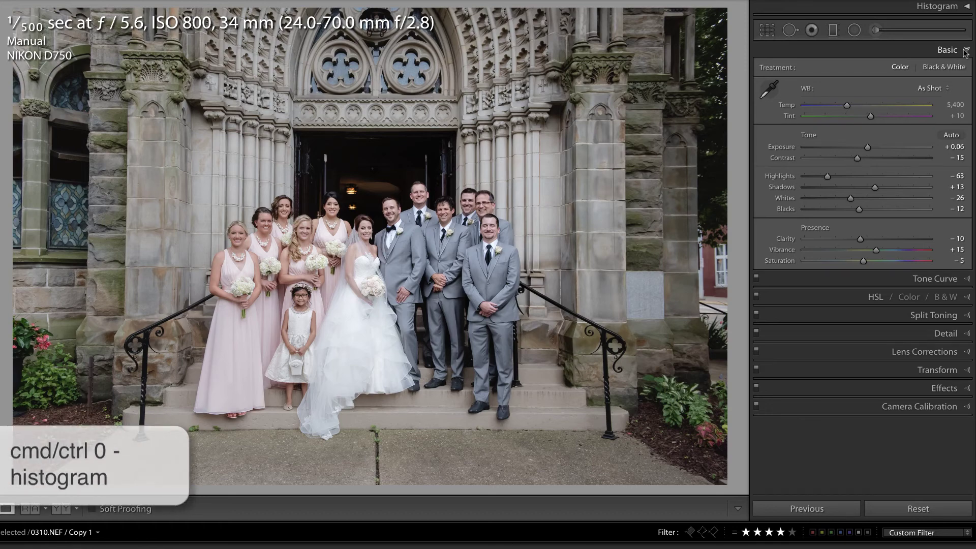
Toggle the Histogram, then use Ctrl/Cmd+1, 2, 3 to reach HSL Saturation (Aqua −13, Blue −10)
key(super+0)
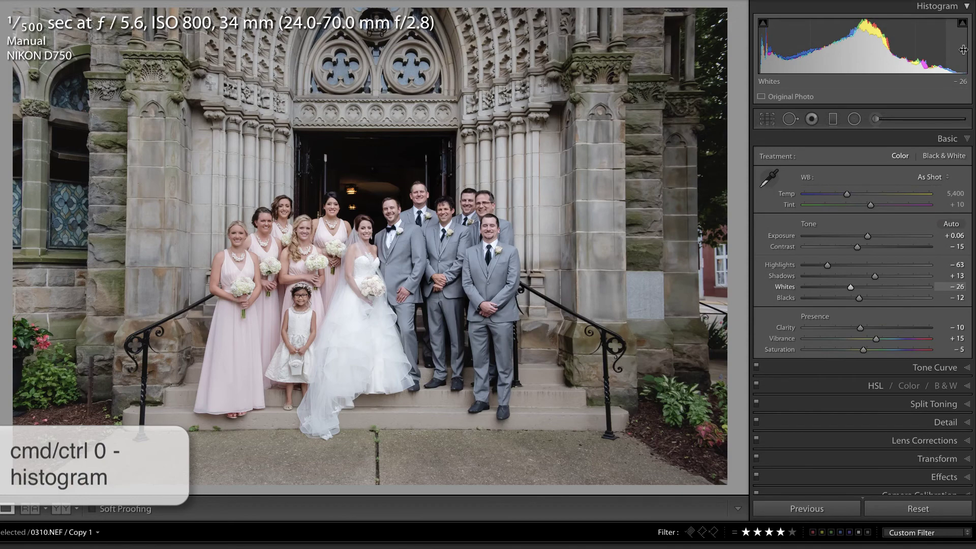
key(super+0)
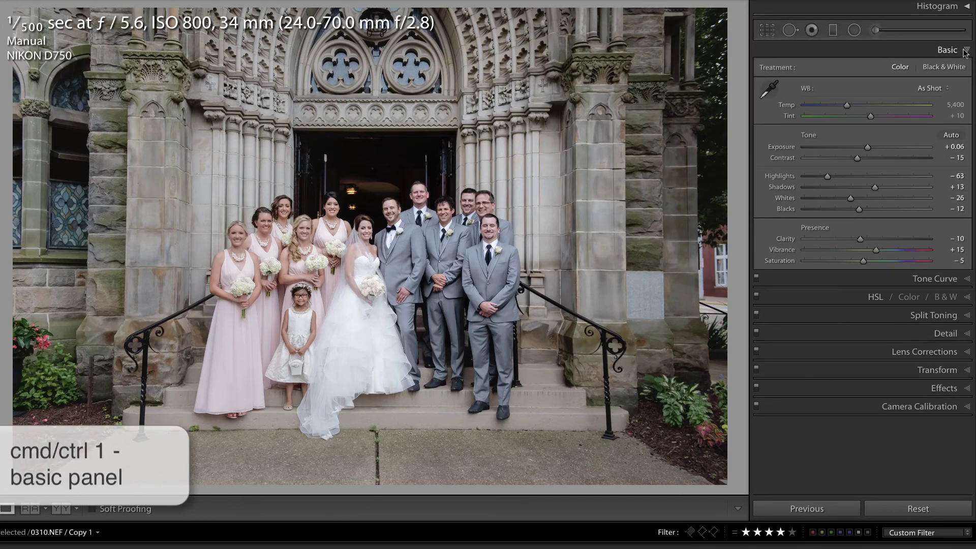
key(super+1)
key(super+1)
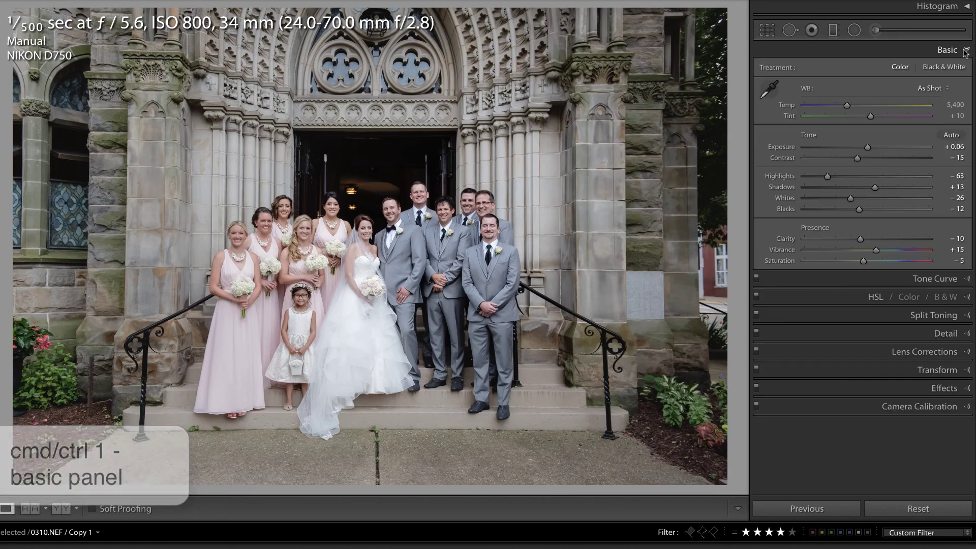
key(super+2)
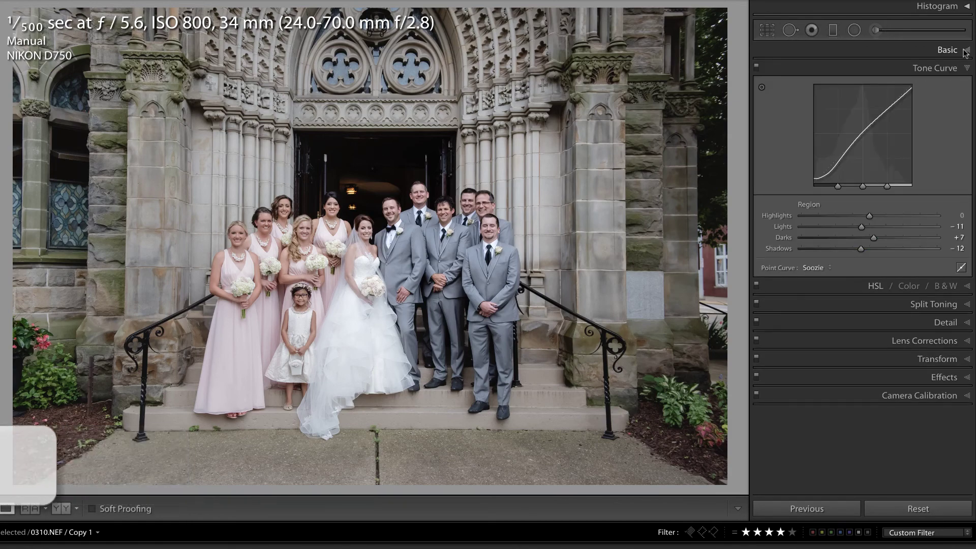
key(super+3)
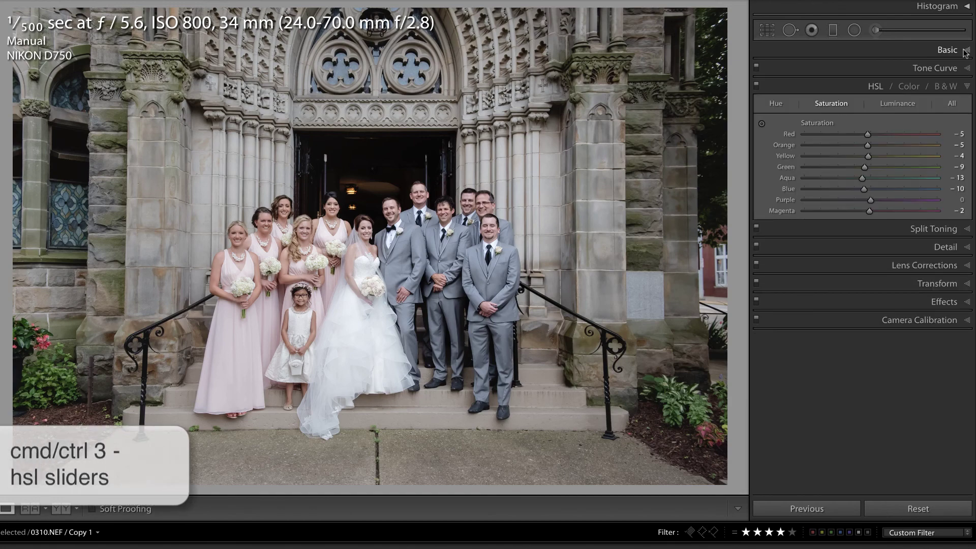